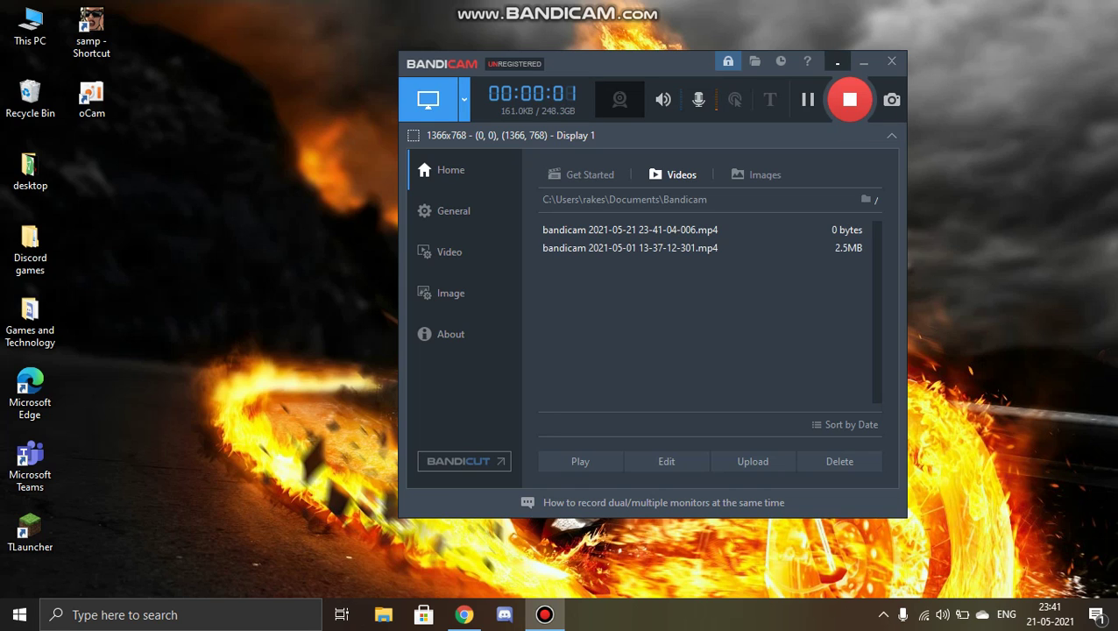
- Minimise Bandicam and refresh the desktop from its right-click menu
left_click(862, 62)
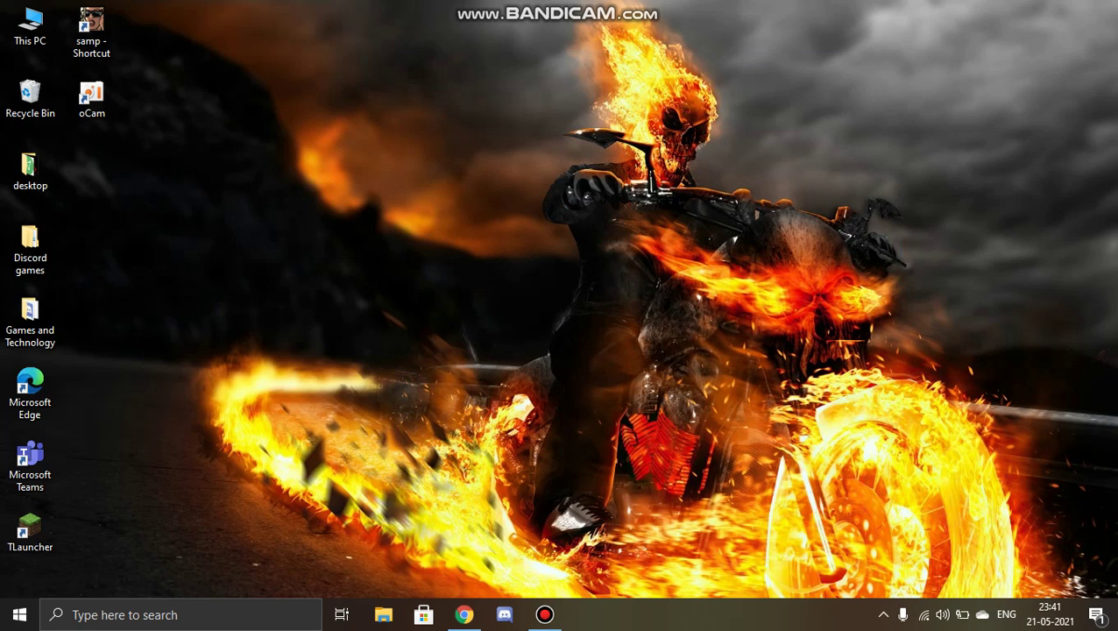
right_click(615, 50)
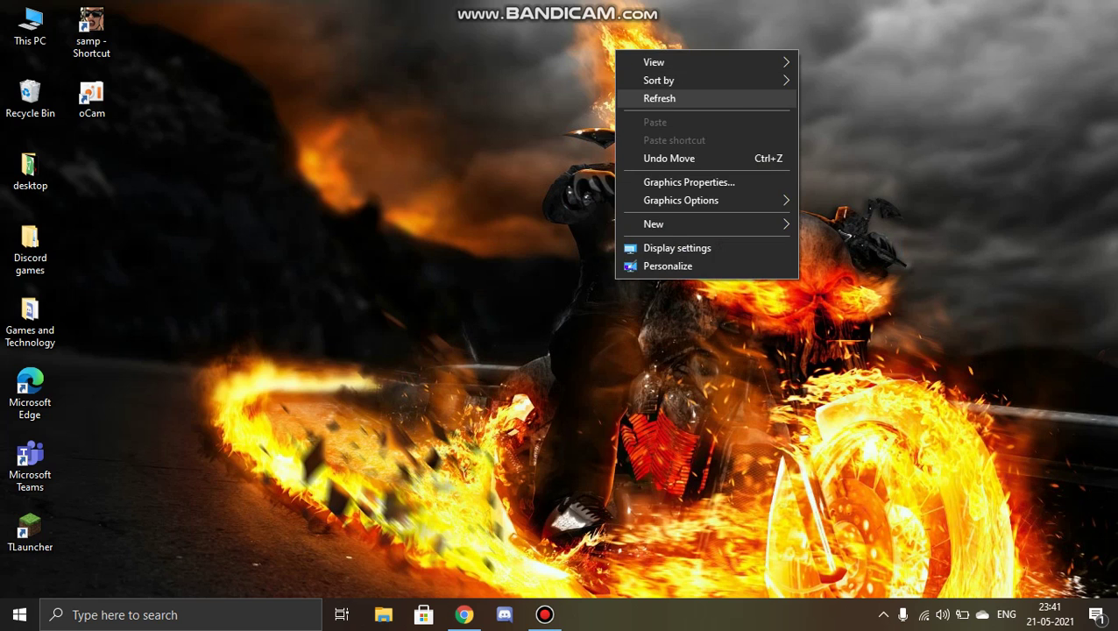
left_click(658, 98)
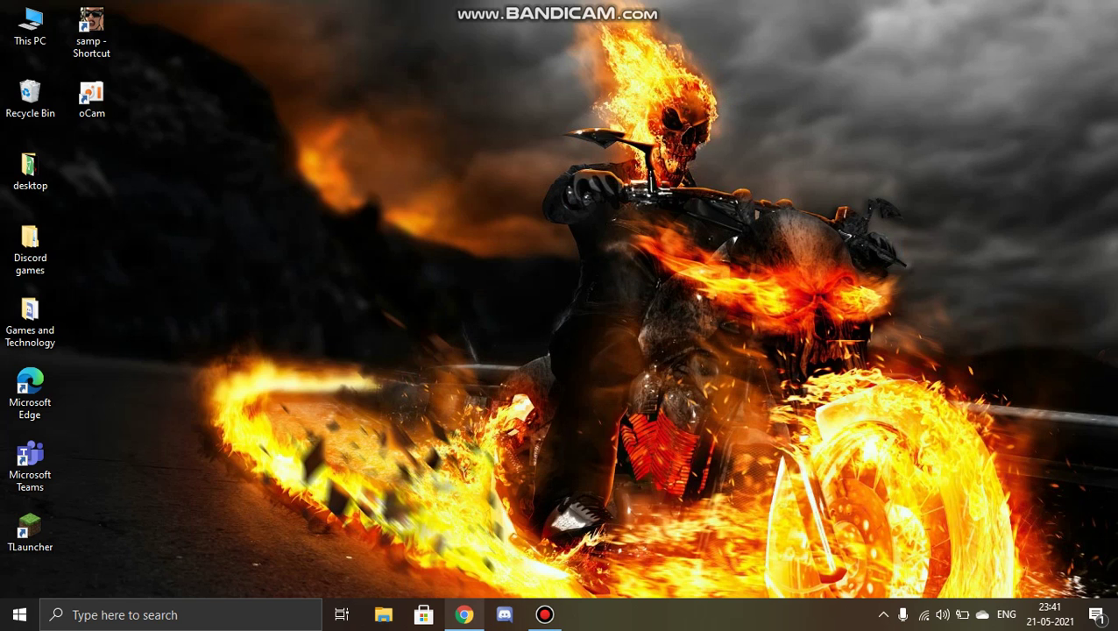
- Bring up Chrome on vc-mp.org and scroll down to the 0.4 client download link
left_click(463, 614)
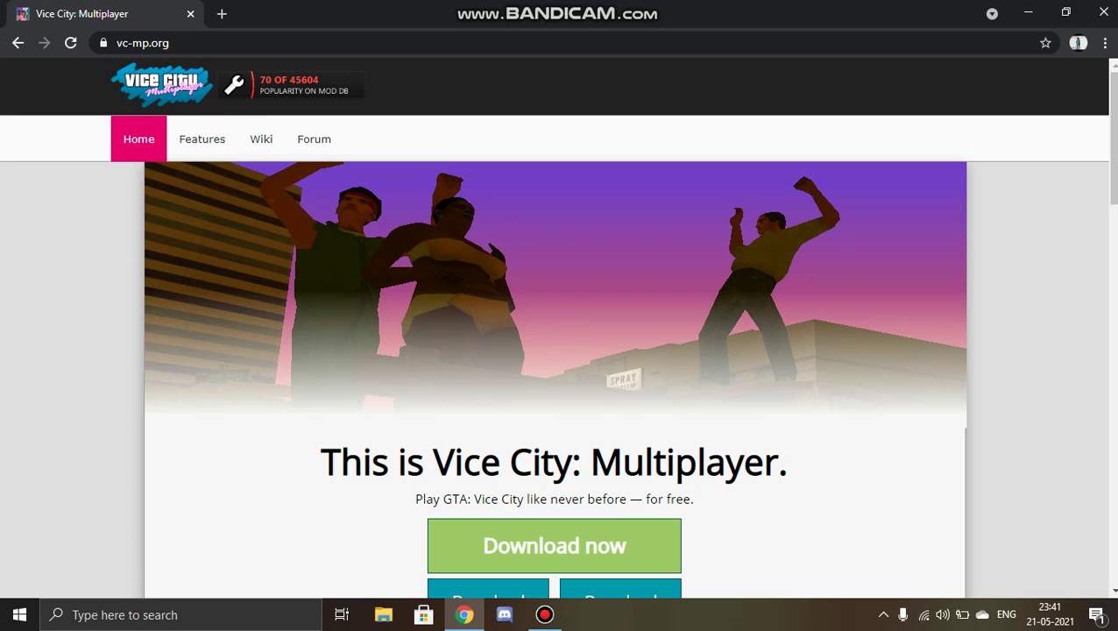
key("ctrl+l")
scroll(557, 350, "down", 3)
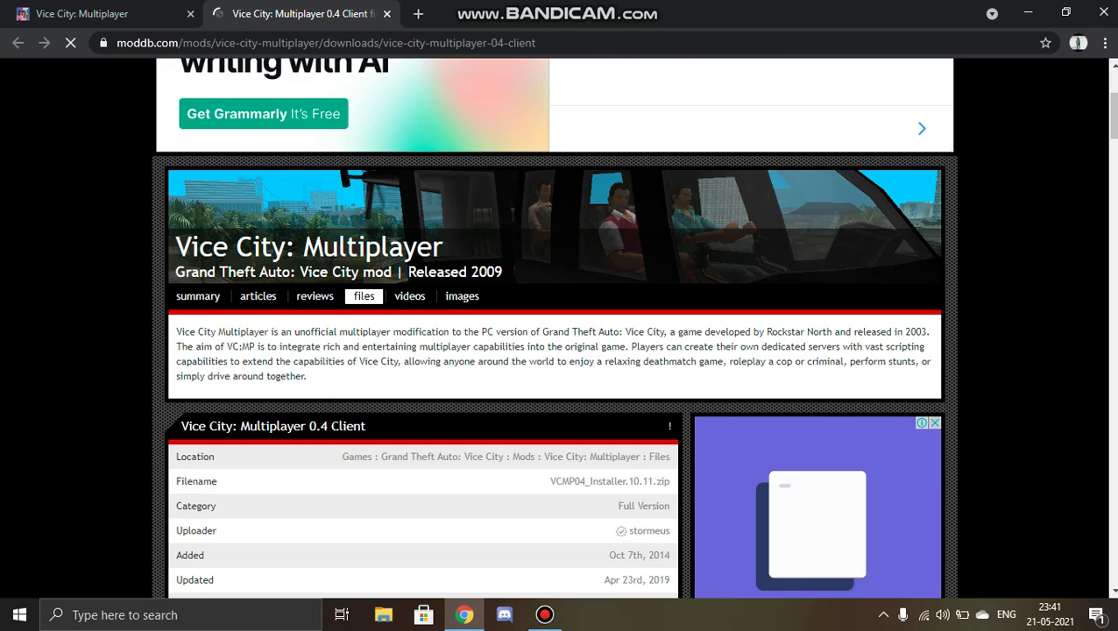
- Download VCMP04_Installer.10.11.zip from ModDB and return to the vc-mp.org tab
scroll(423, 411, "down", 4)
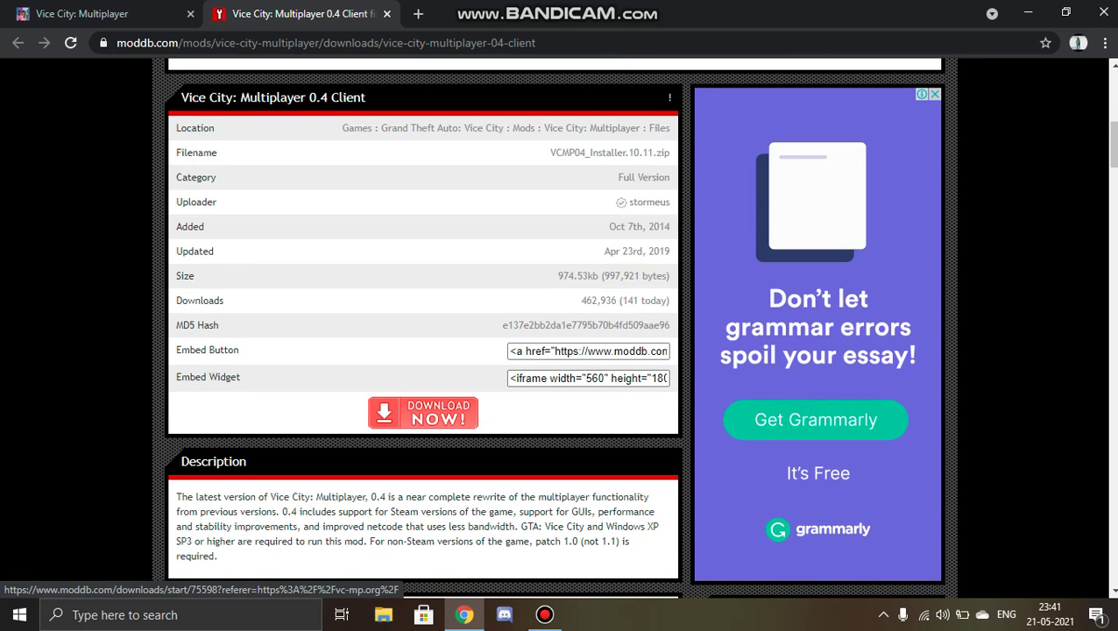
left_click(423, 412)
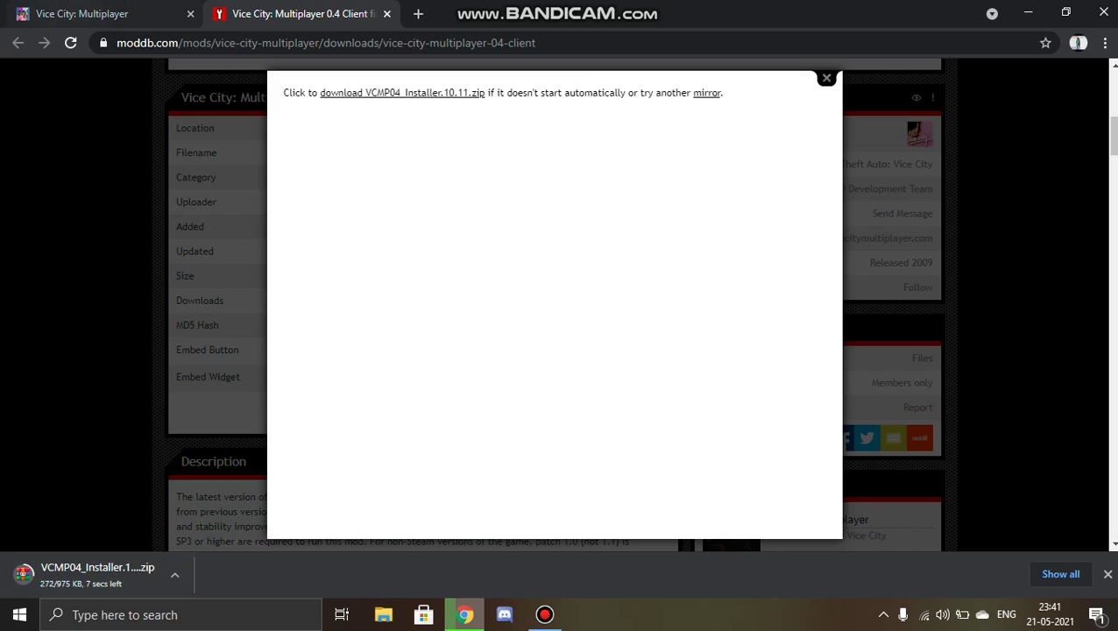
left_click(83, 13)
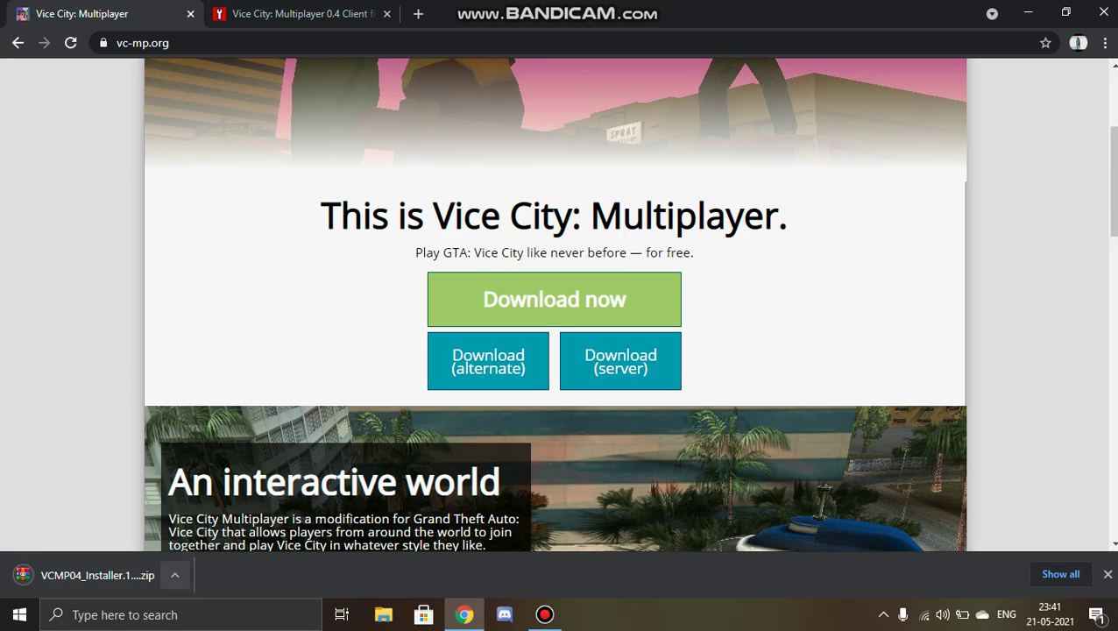
- Locate VCMP04_Installer.10.11 in Downloads and paste it onto the desktop
left_click(174, 575)
left_click(201, 518)
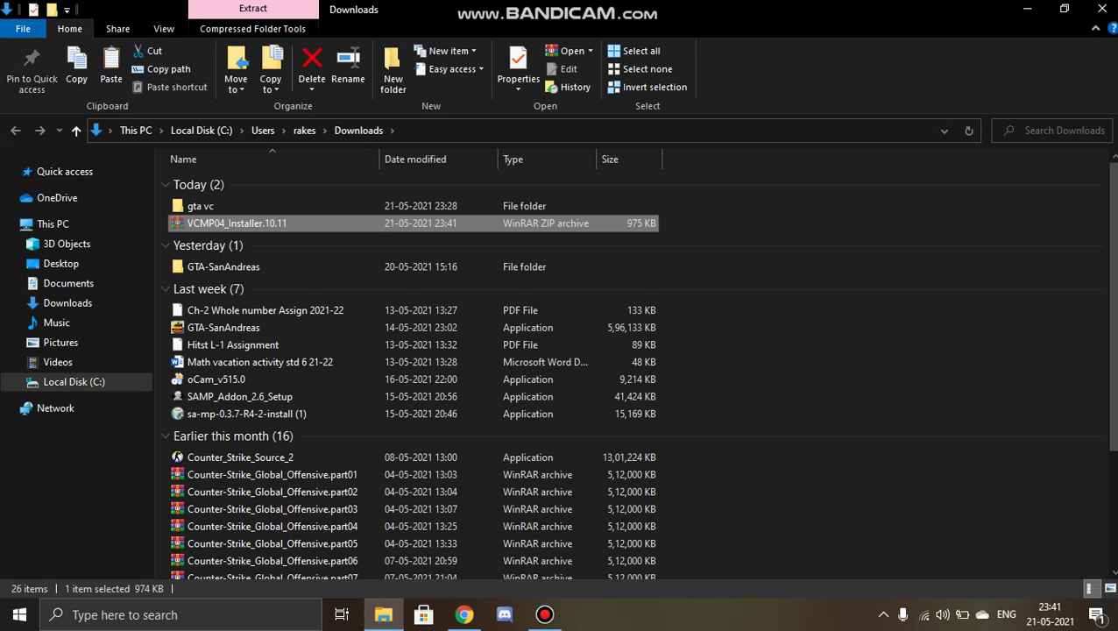
key("super+d")
key("ctrl+v")
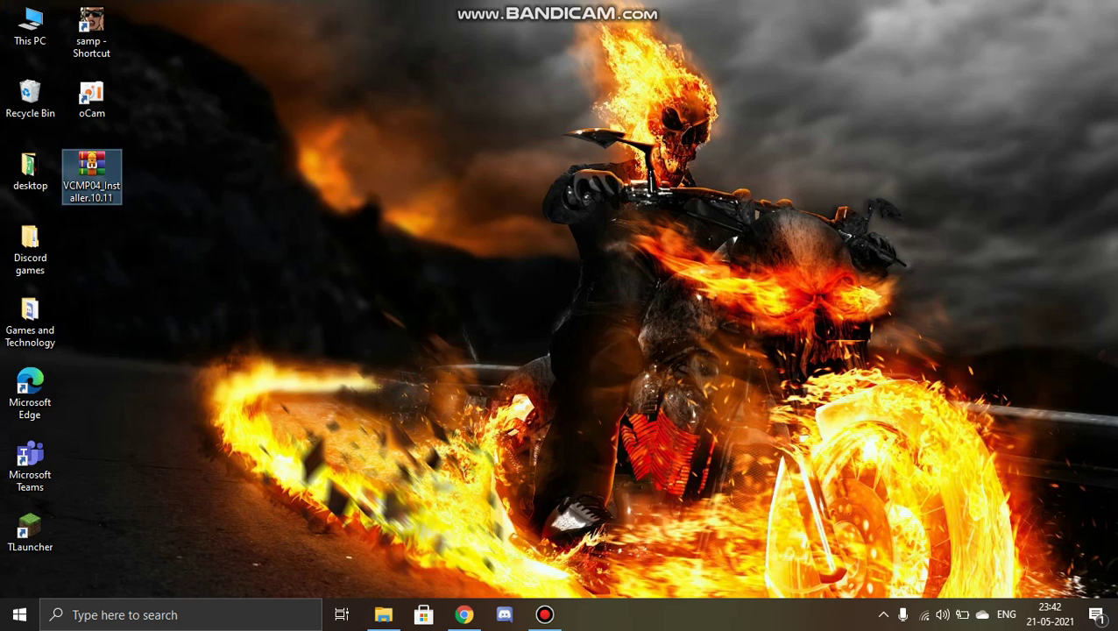
- Extract the VCMP04 zip onto the desktop and run the extracted VCMP_Installer
right_click(109, 173)
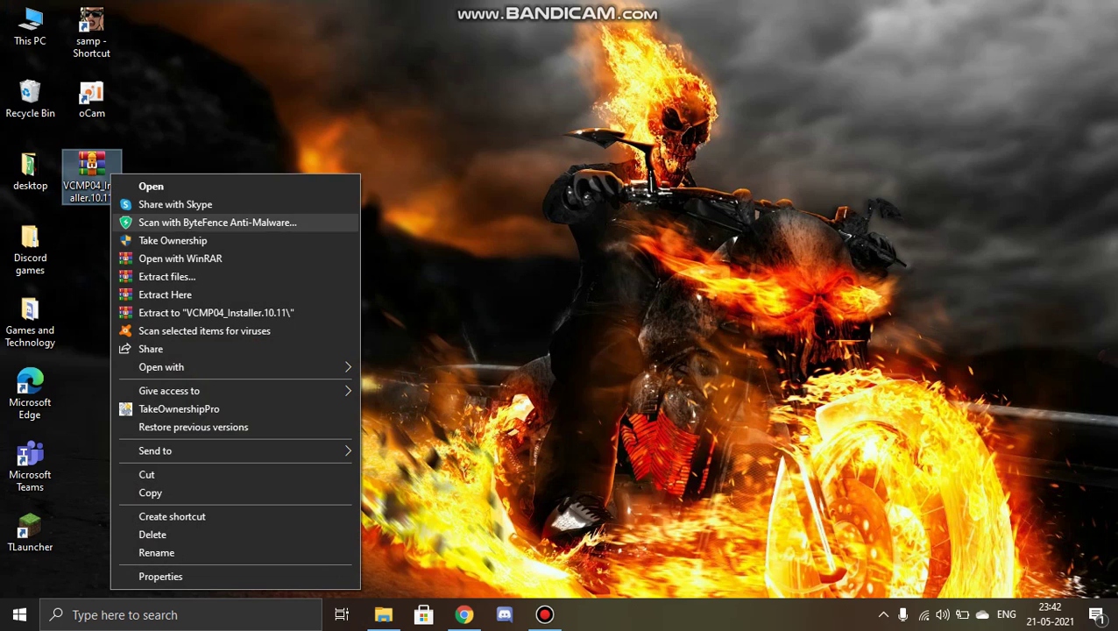
left_click(158, 295)
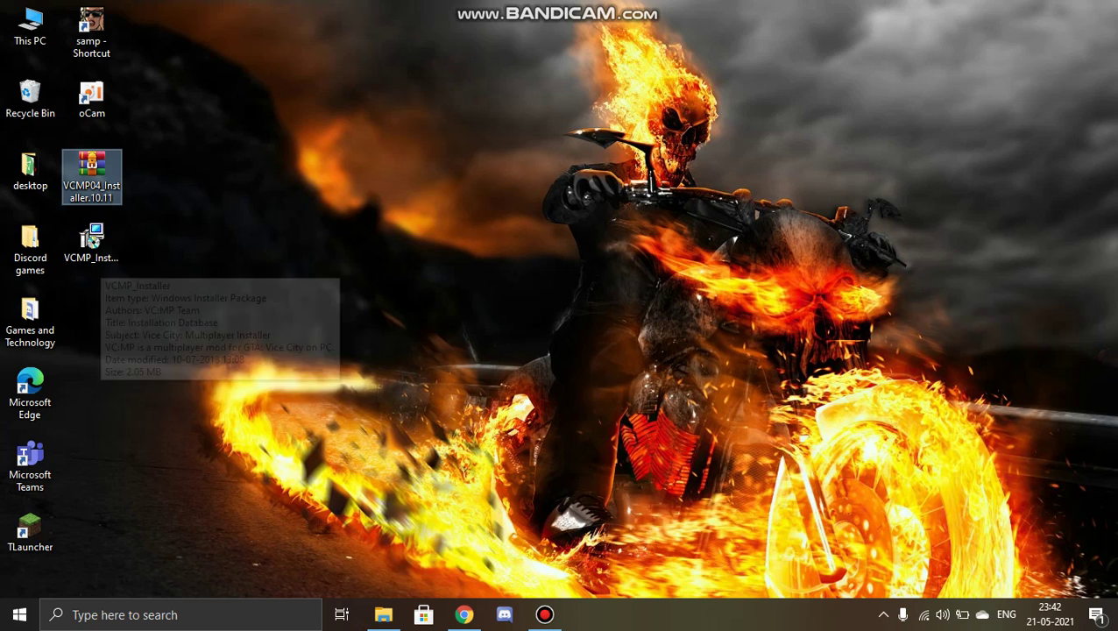
left_click(91, 241)
key("F2")
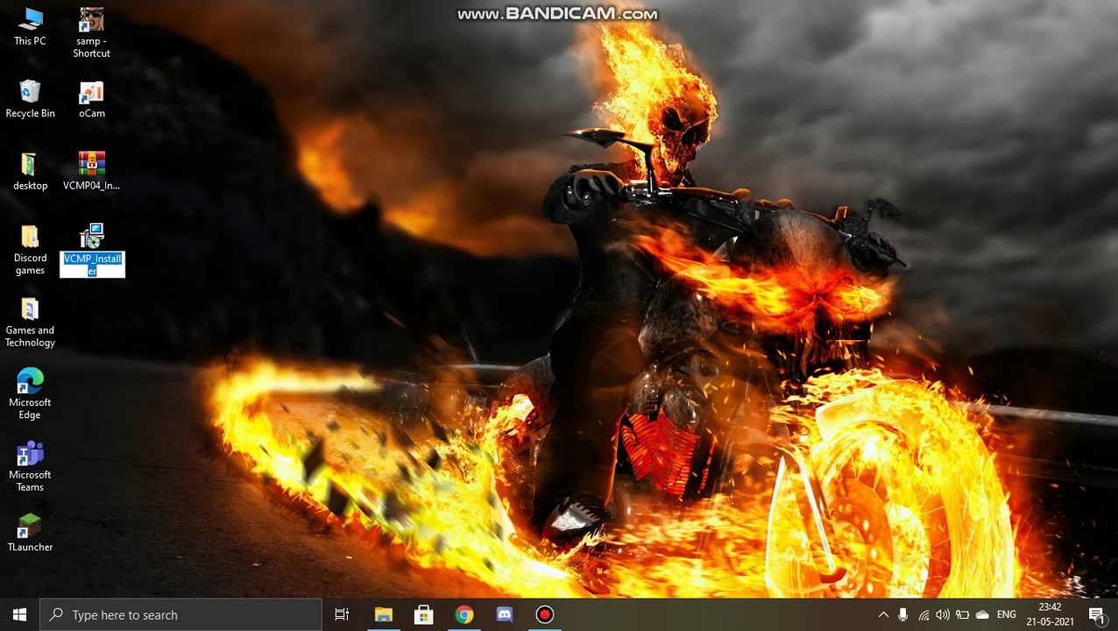
key("Escape")
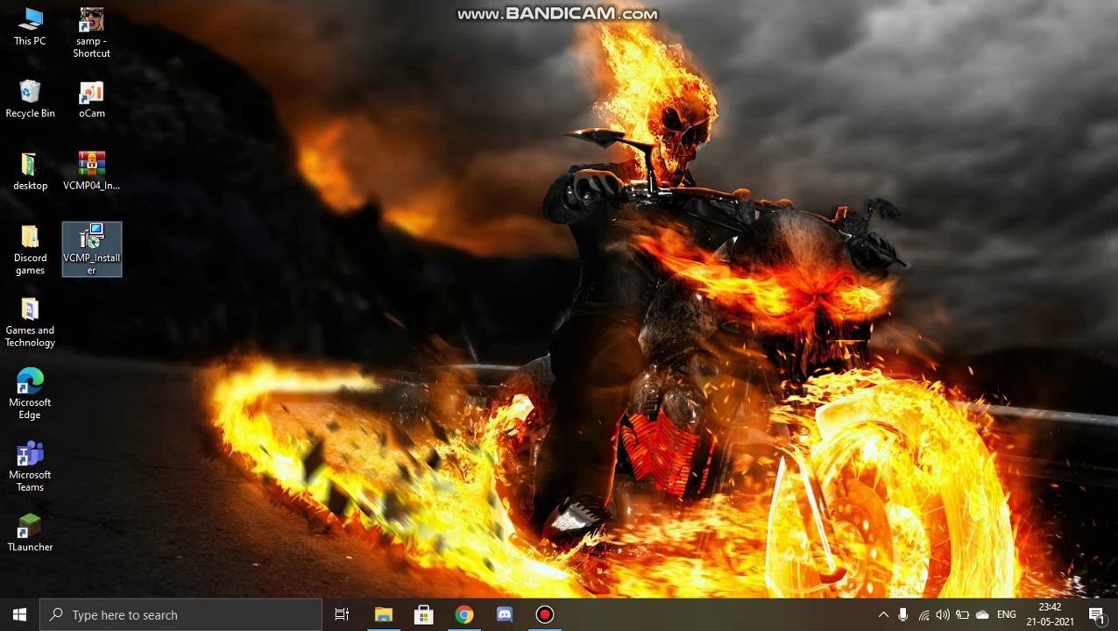
key("Return")
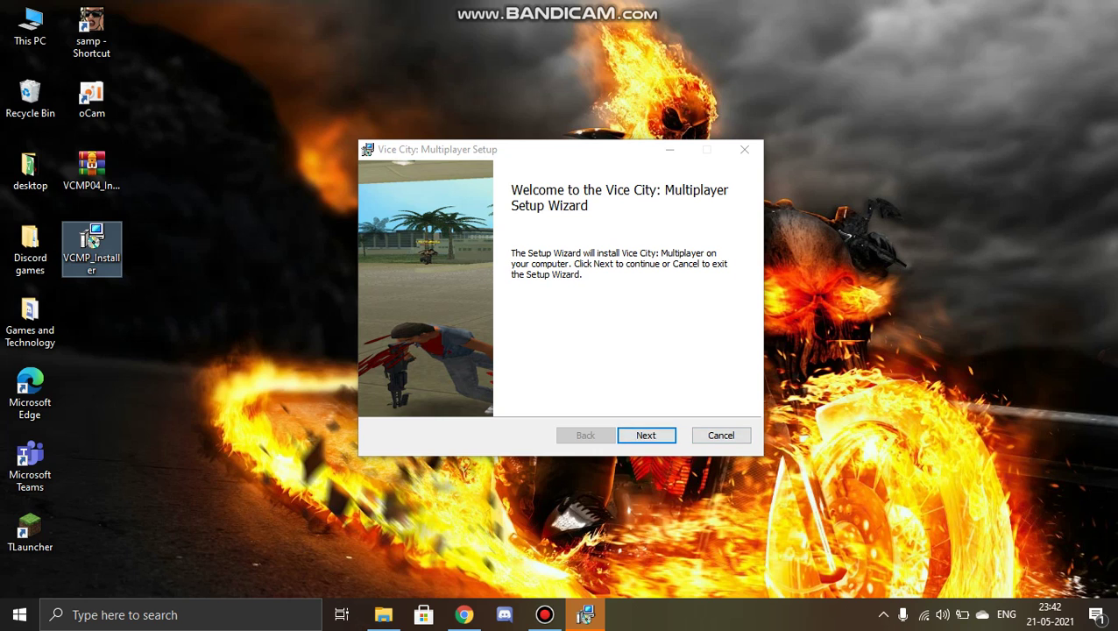
- Accept the licence agreement, choose Typical setup and dismiss the ByteFence prompt
key("Return")
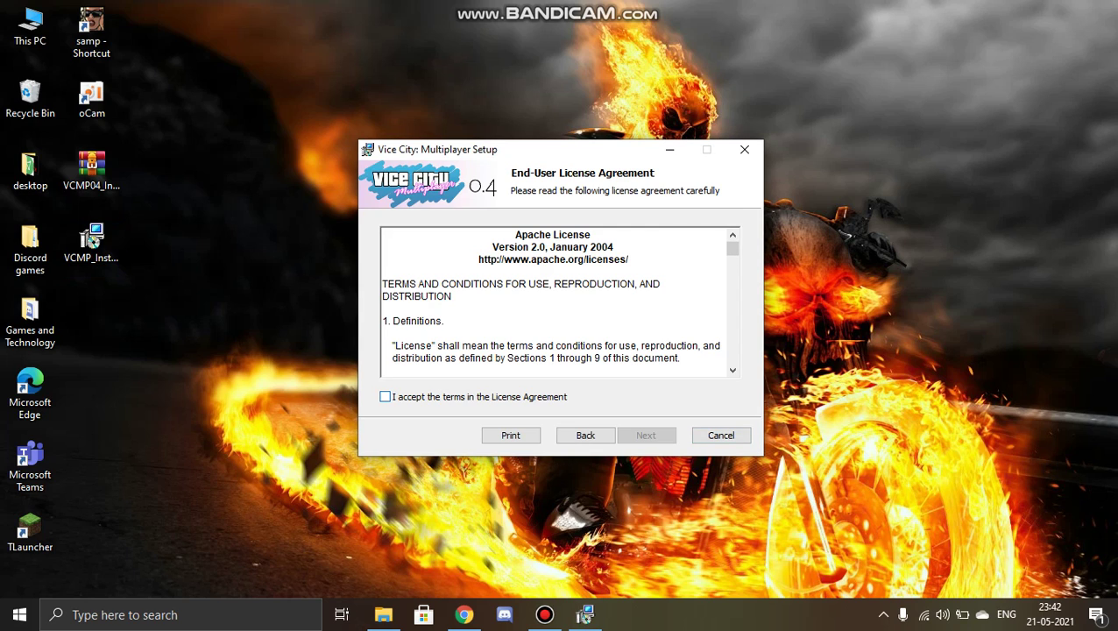
key("space")
scroll(561, 301, "down", 3)
scroll(561, 301, "down", 3)
scroll(560, 301, "down", 3)
scroll(558, 301, "down", 3)
scroll(558, 301, "down", 3)
scroll(558, 301, "down", 3)
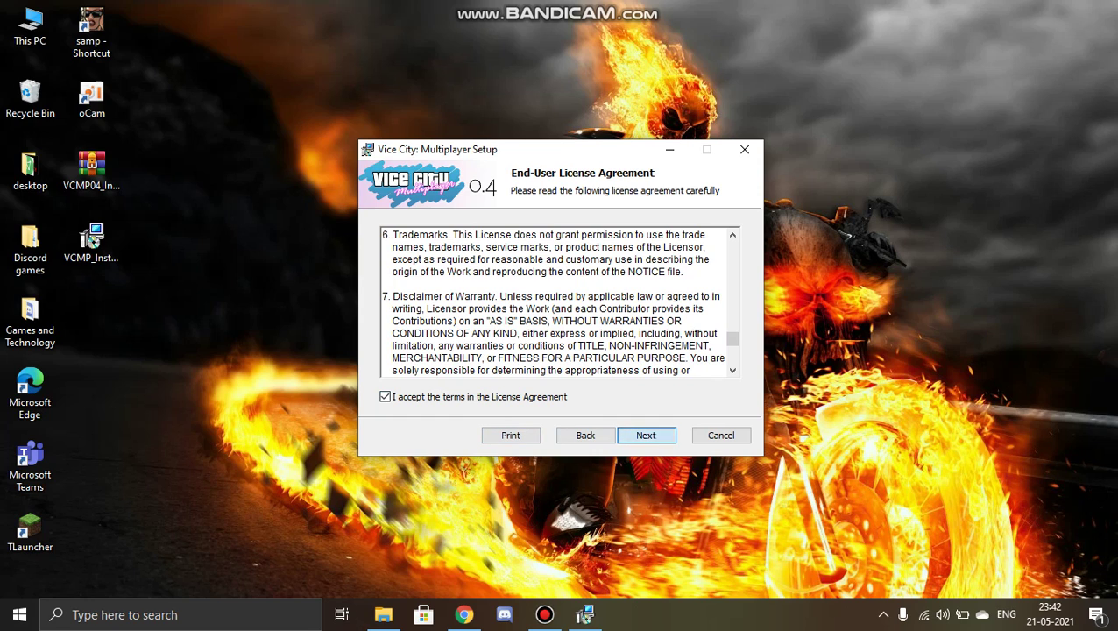
left_click(645, 434)
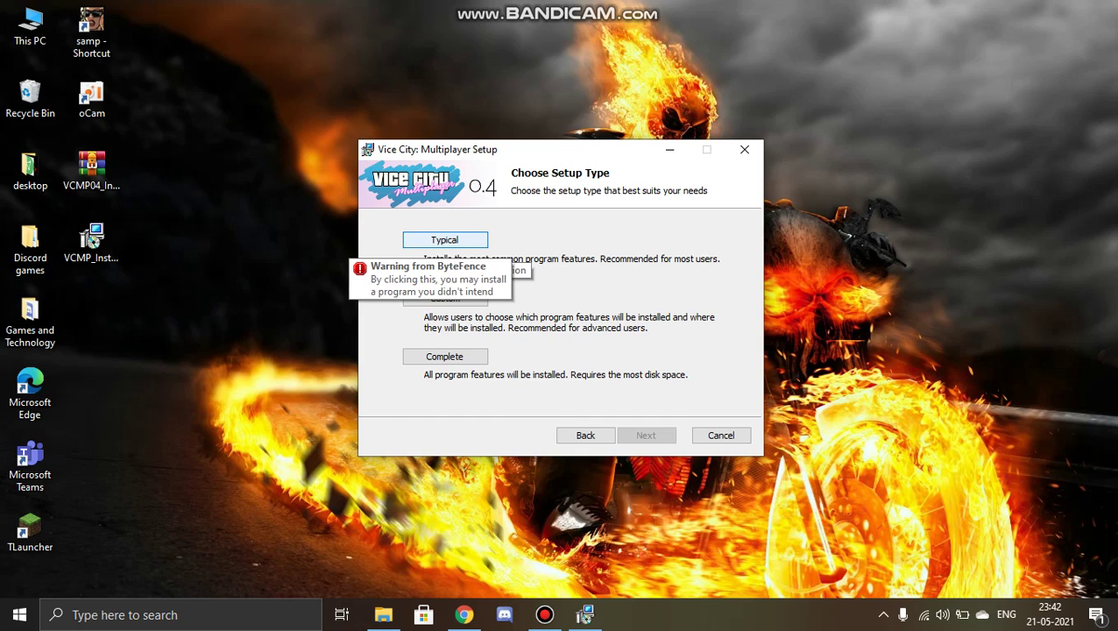
mouse_move(444, 240)
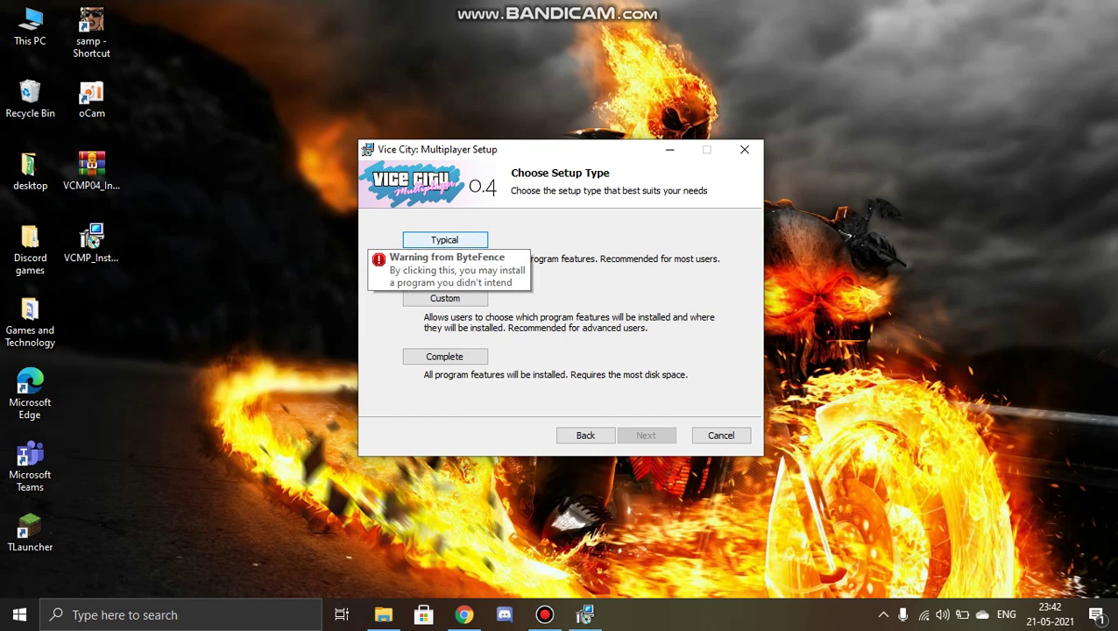
left_click(444, 239)
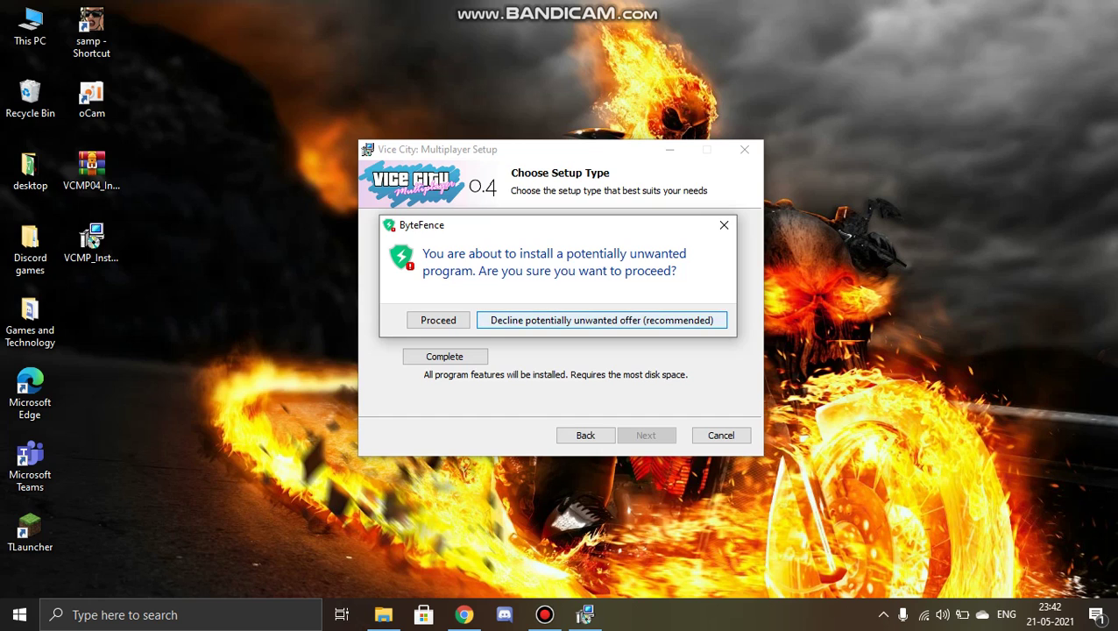
key("Return")
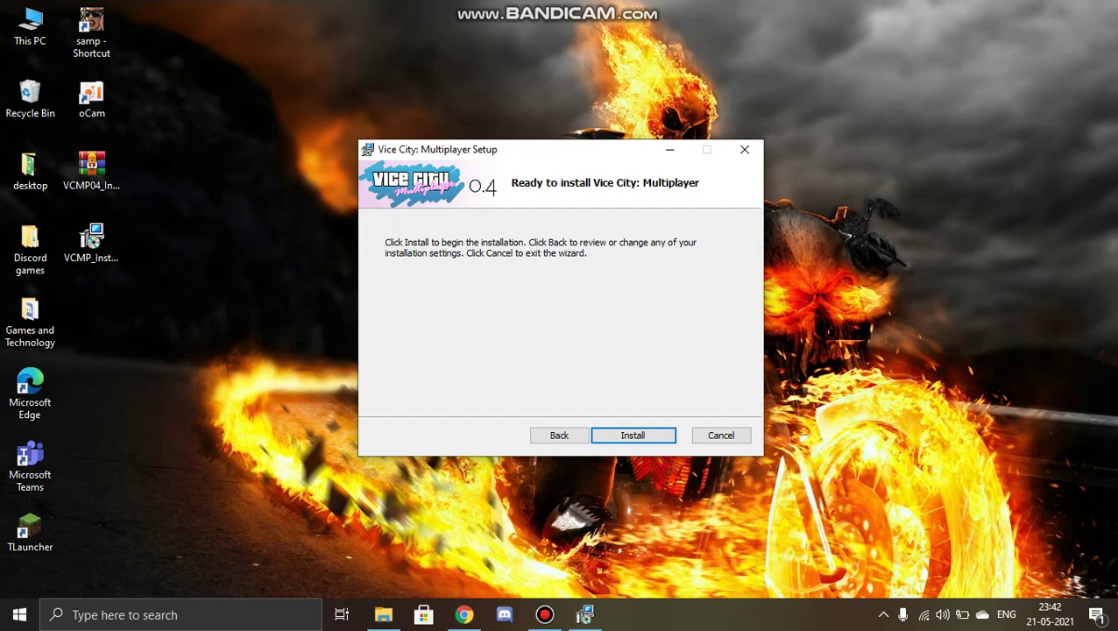
- Start the installation and wait until the wizard shows the Completed page
key("Return")
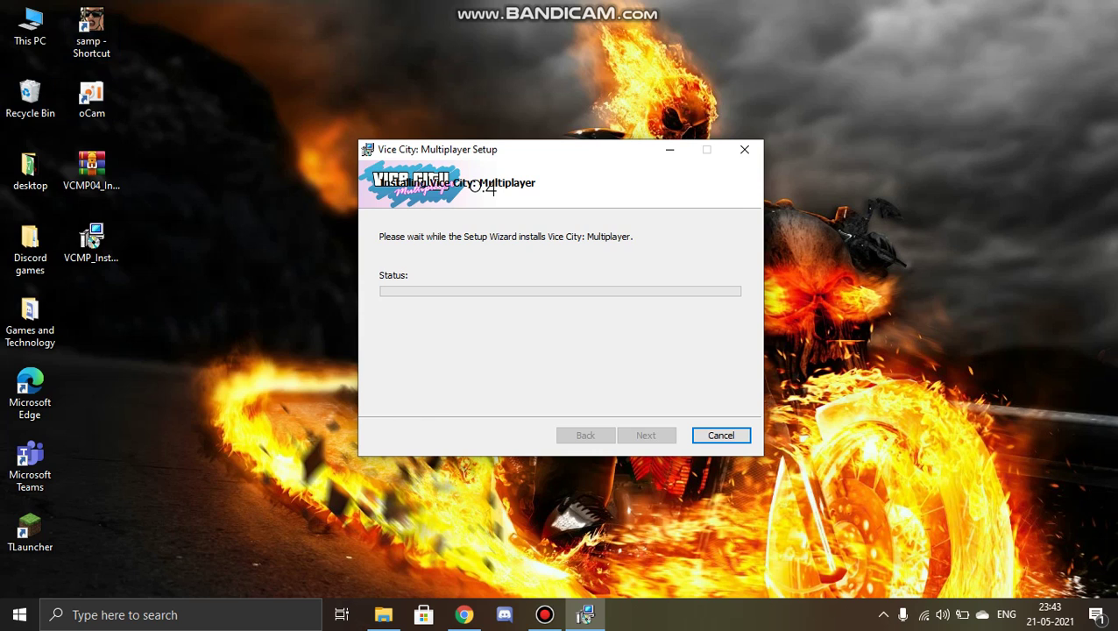
mouse_move(2, 2)
left_mouse_down()
mouse_move(331, 548)
mouse_move(421, 53)
left_mouse_up()
left_click_drag(1, 2, 131, 192)
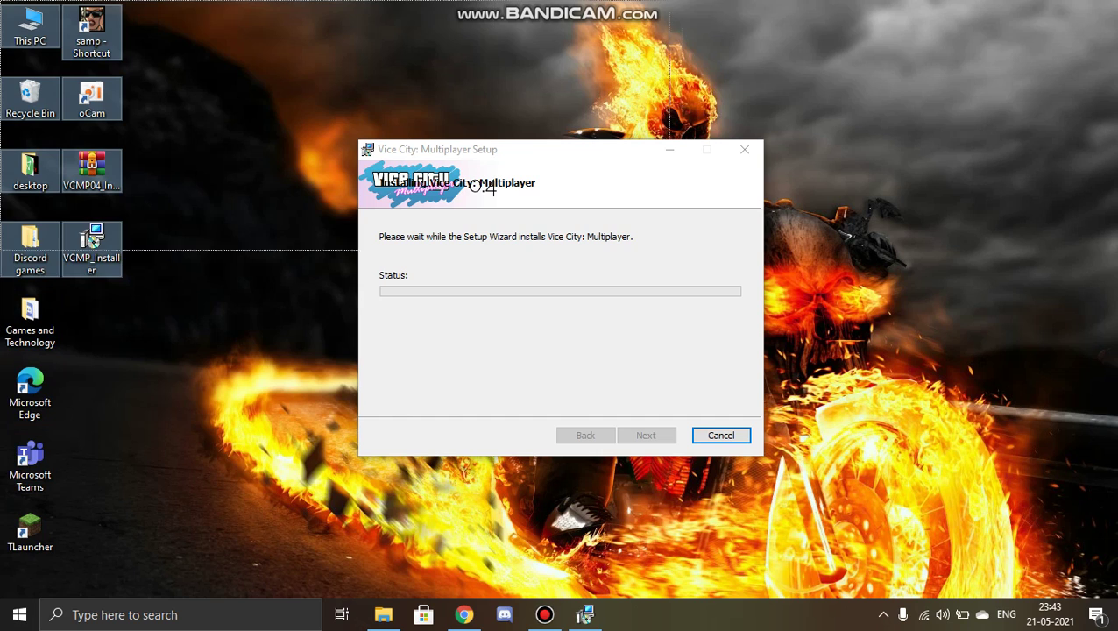
left_click(544, 614)
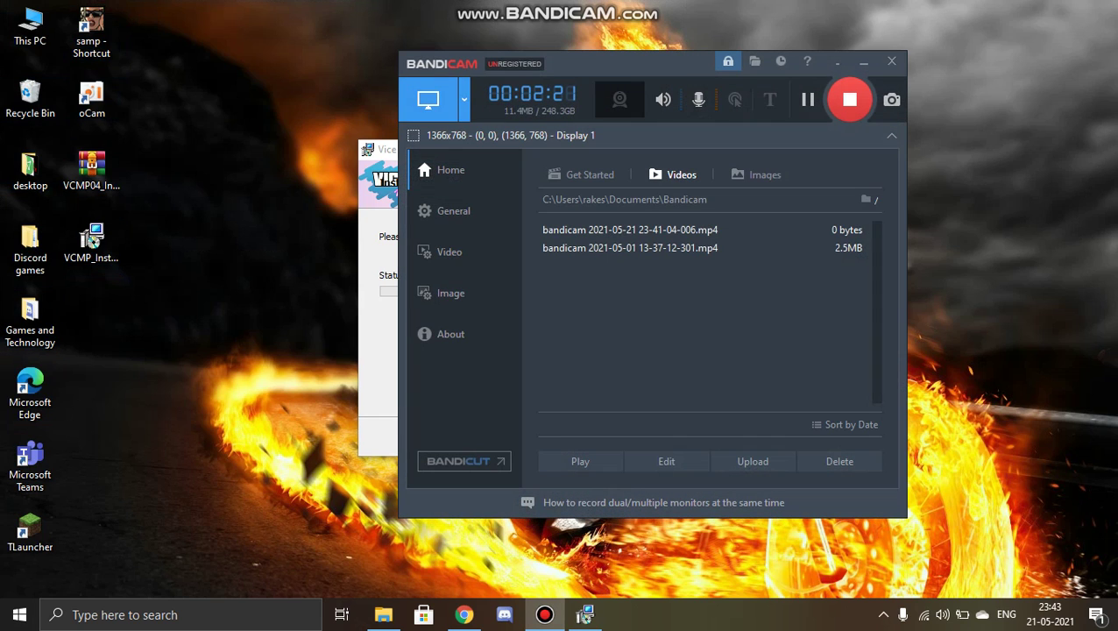
left_click(544, 614)
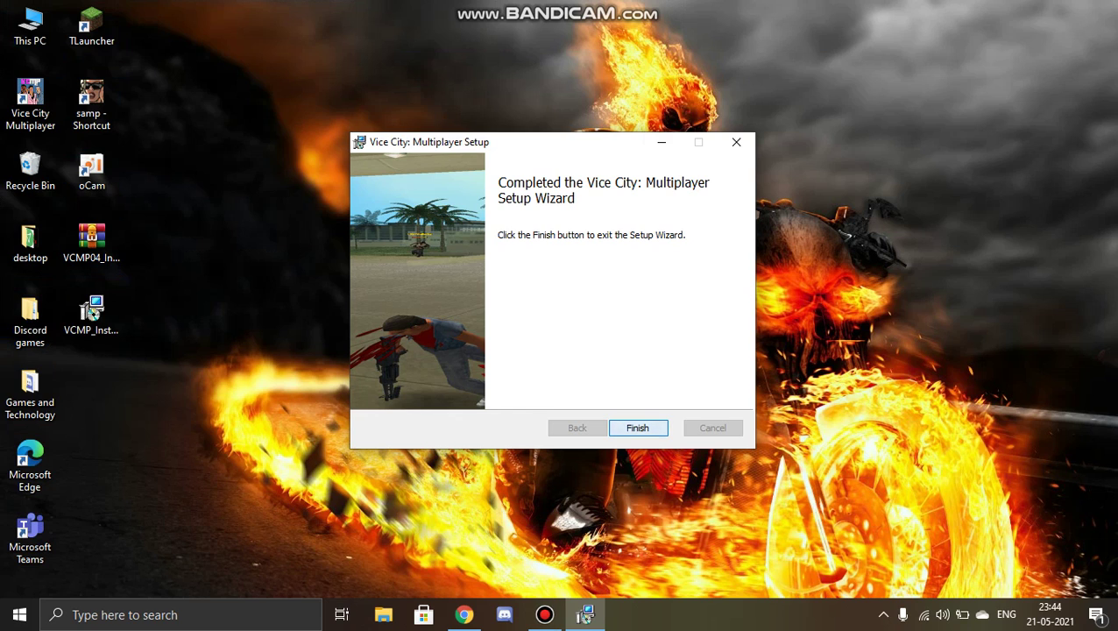
- Finish setup, set desktop icons to Large, and move the Vice City Multiplayer shortcut right
left_click(637, 427)
left_click_drag(30, 101, 523, 171)
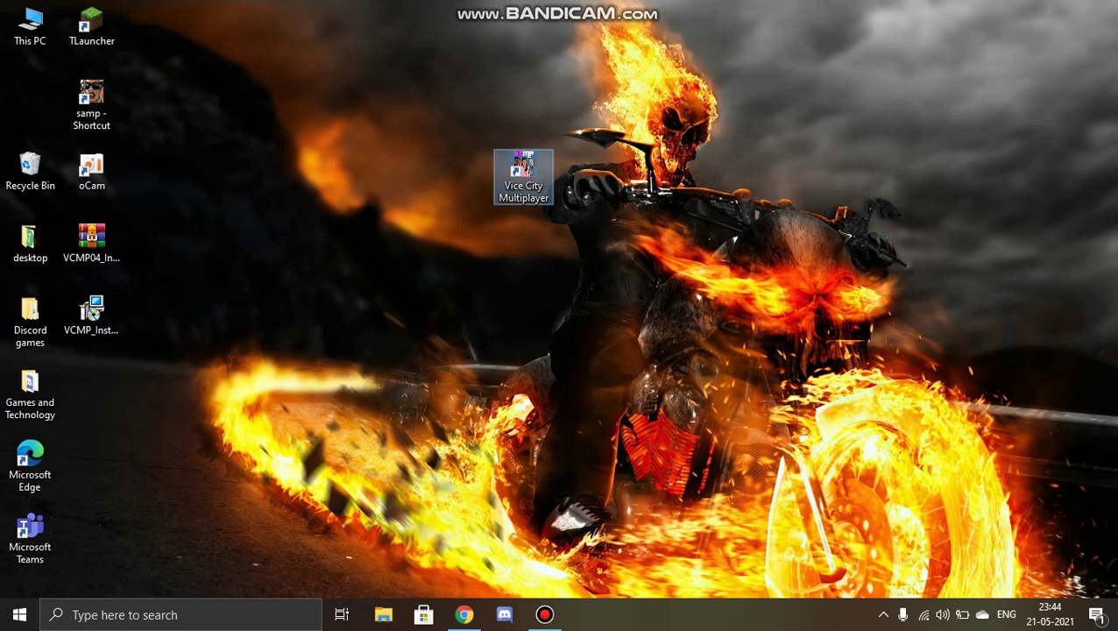
right_click(425, 279)
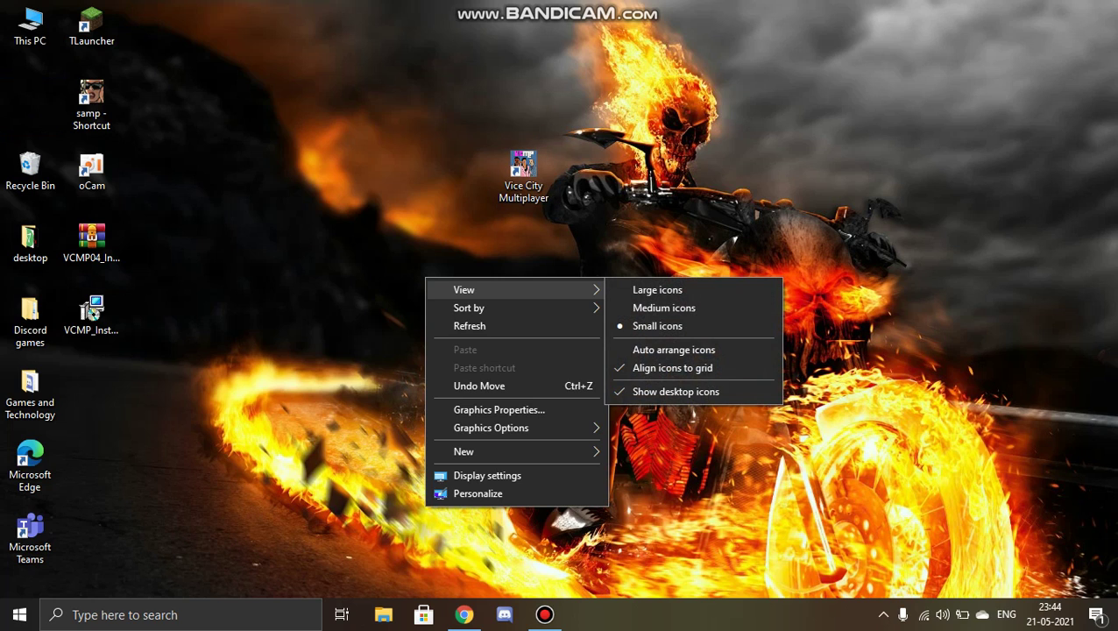
left_click(657, 289)
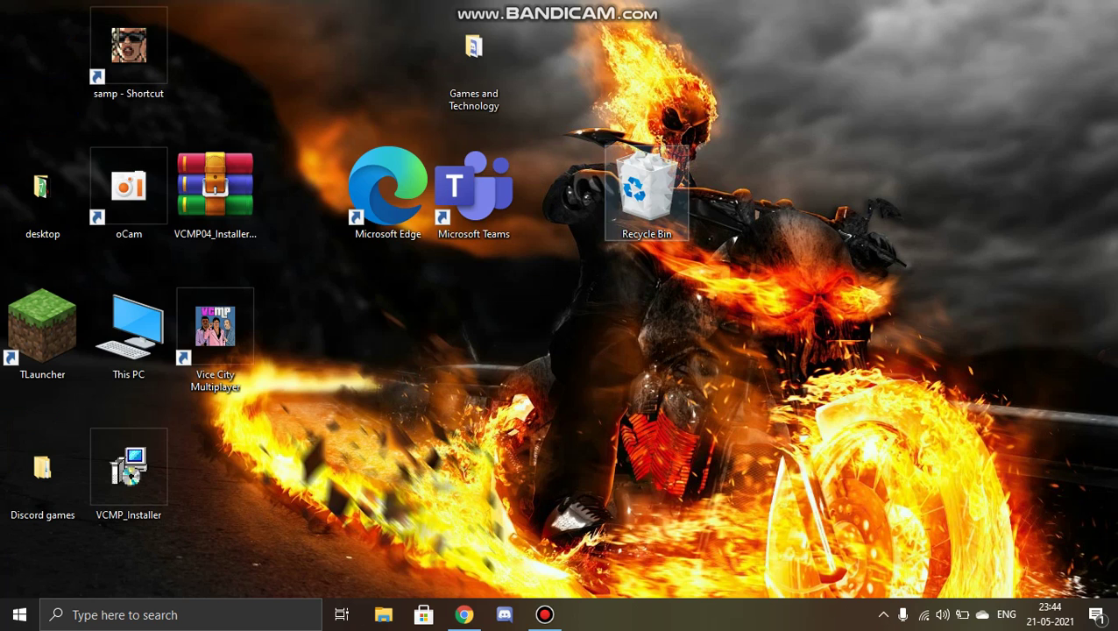
left_click_drag(215, 328, 904, 331)
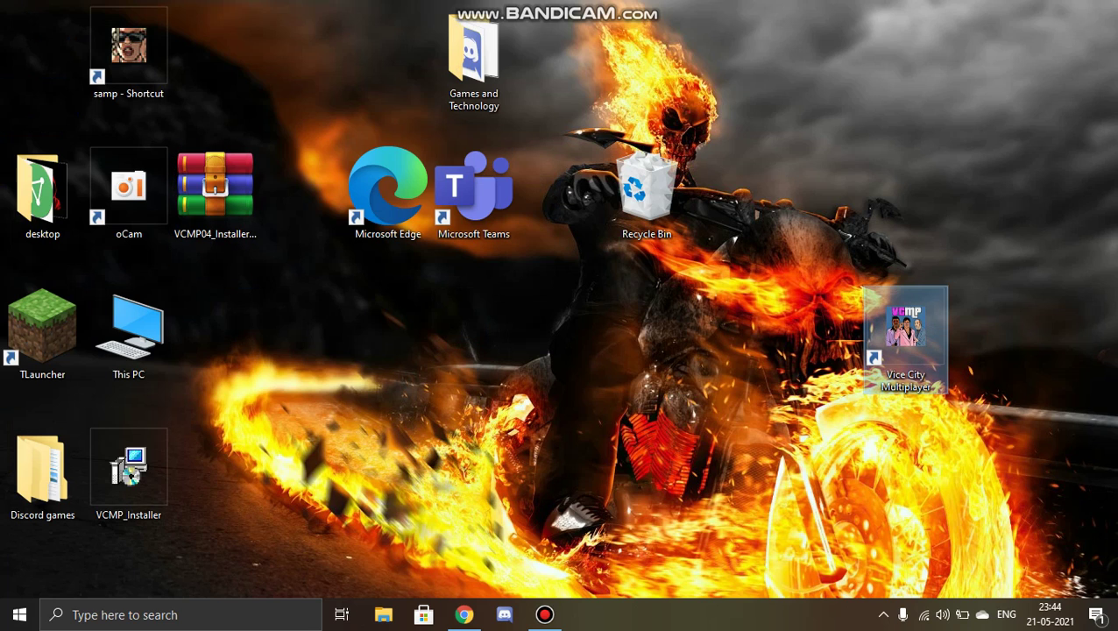
- Test-launch Vice City Multiplayer, close its server browser, and launch it again
double_click(905, 333)
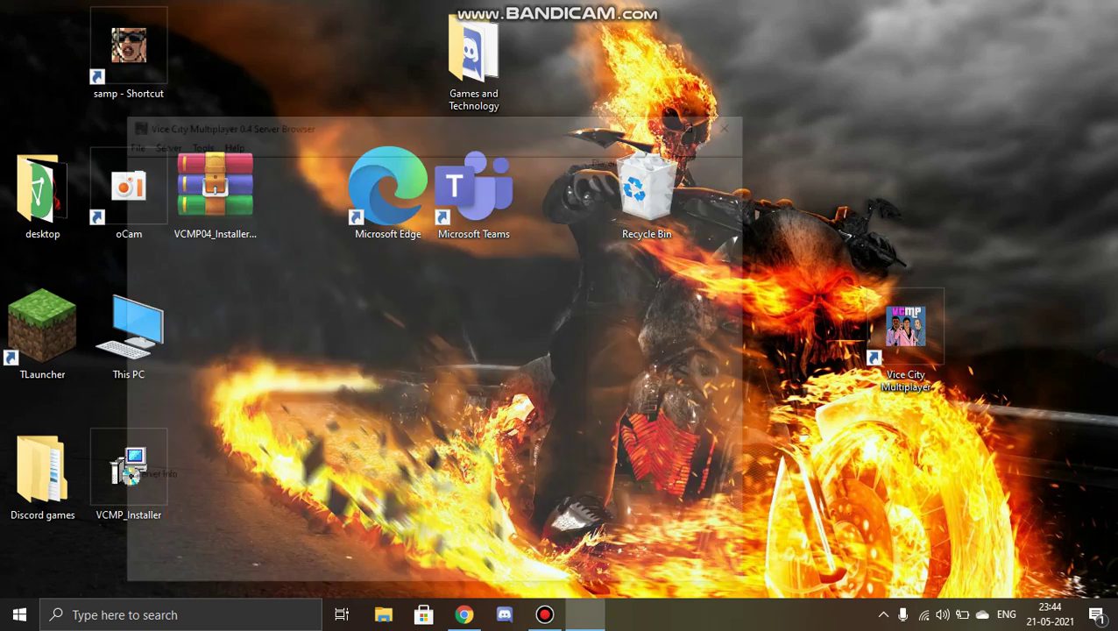
key("alt+F4")
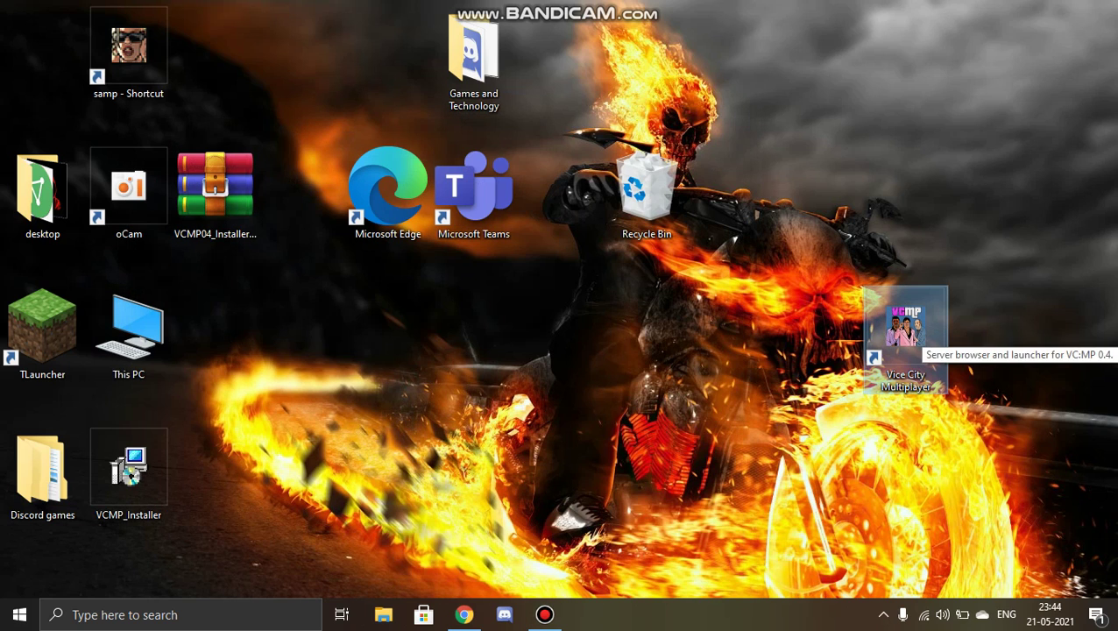
double_click(905, 333)
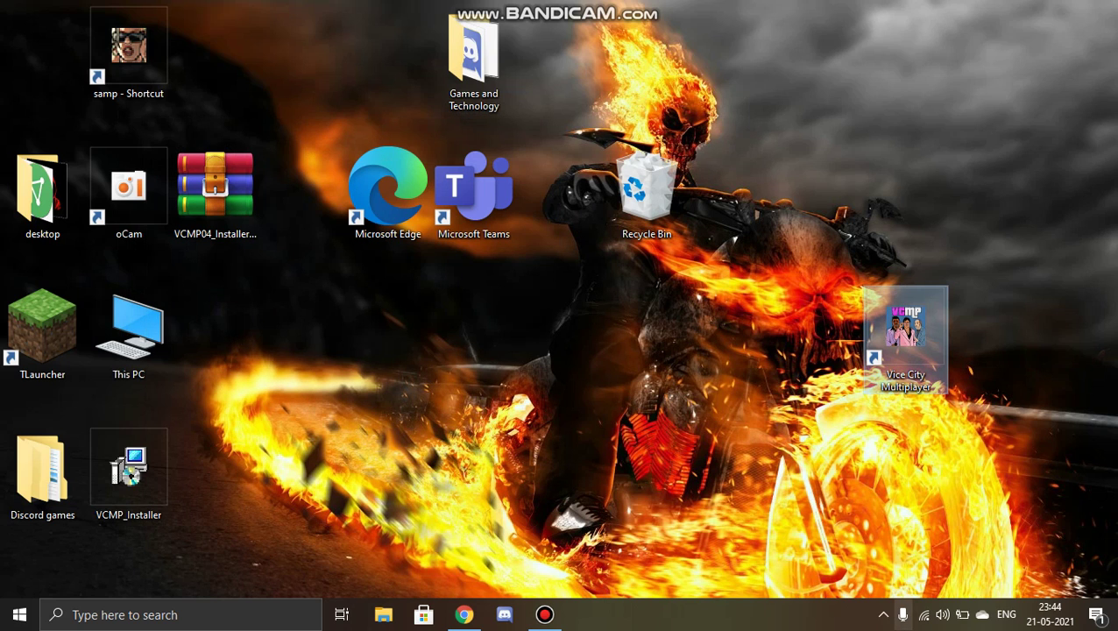
- Check the hidden notification-area icons and reselect the Vice City Multiplayer shortcut
left_click(883, 614)
key("Escape")
left_click(905, 333)
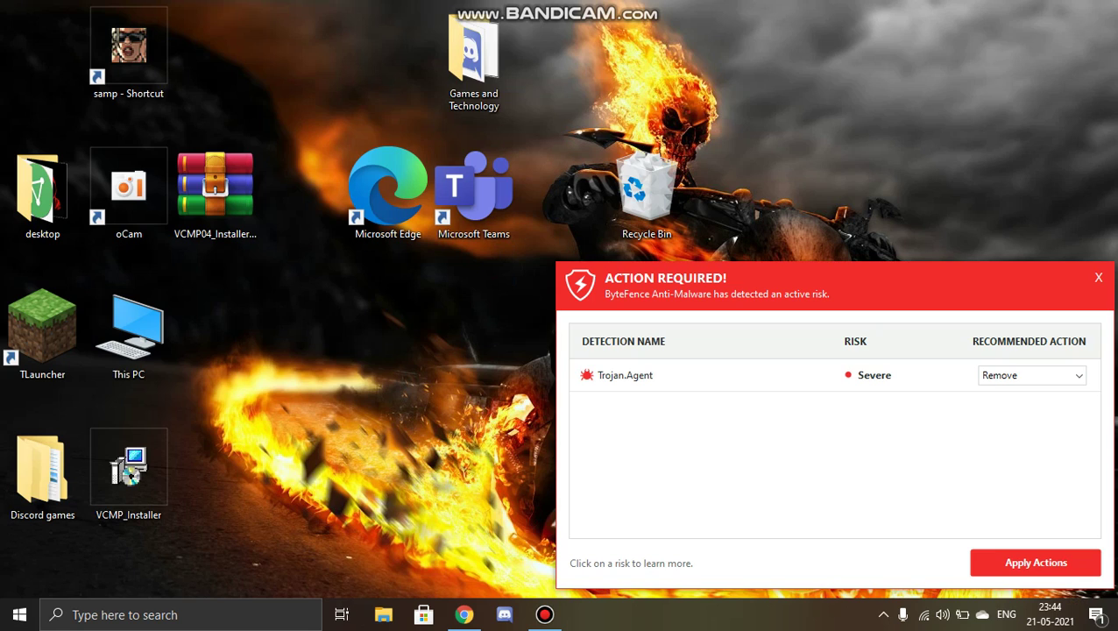
- Close the ByteFence Trojan.Agent alert without removing it, then bring Bandicam back
left_click(543, 614)
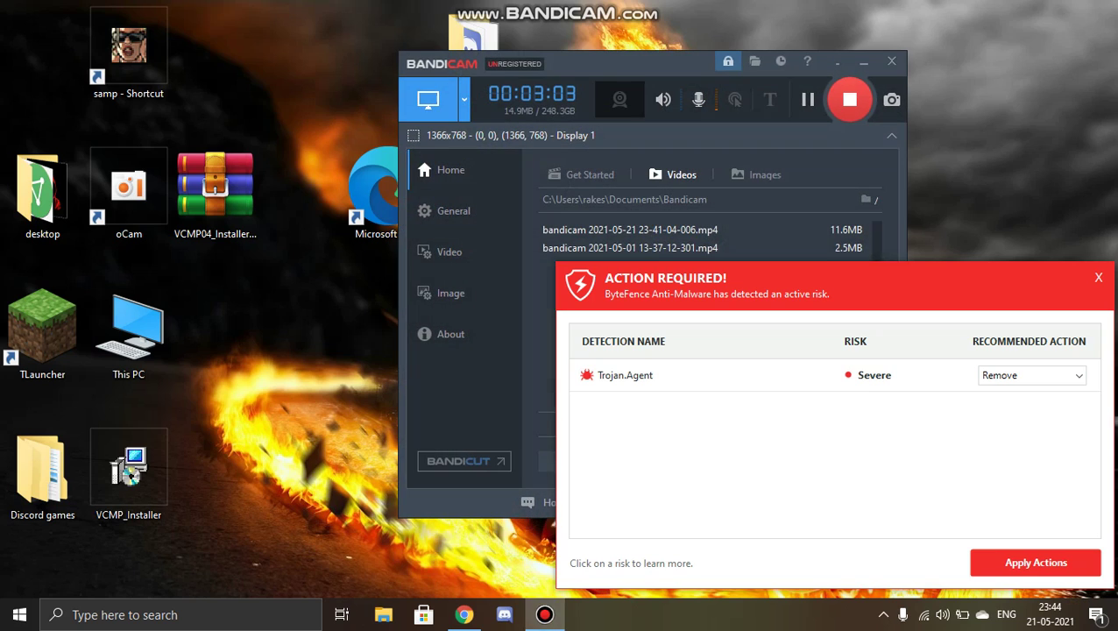
left_click(1097, 277)
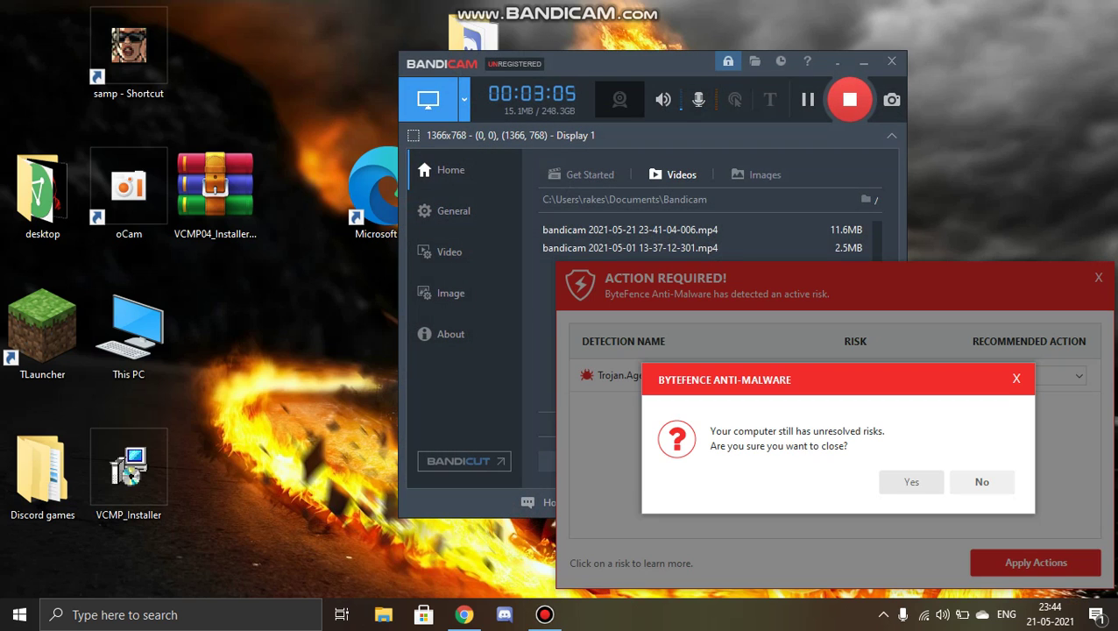
left_click(911, 481)
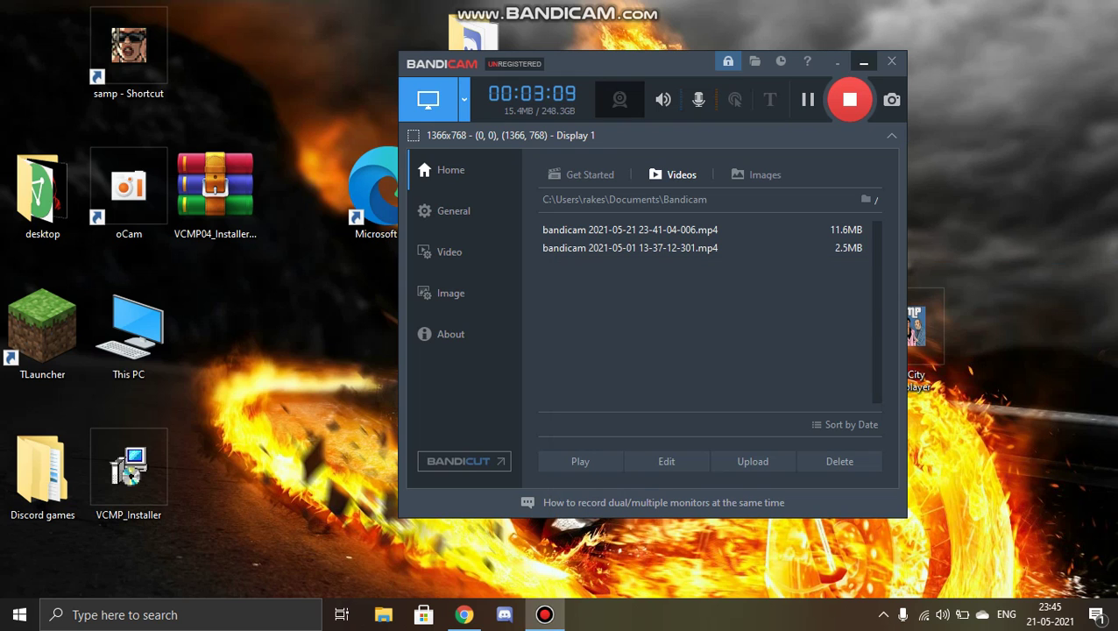
left_click(864, 62)
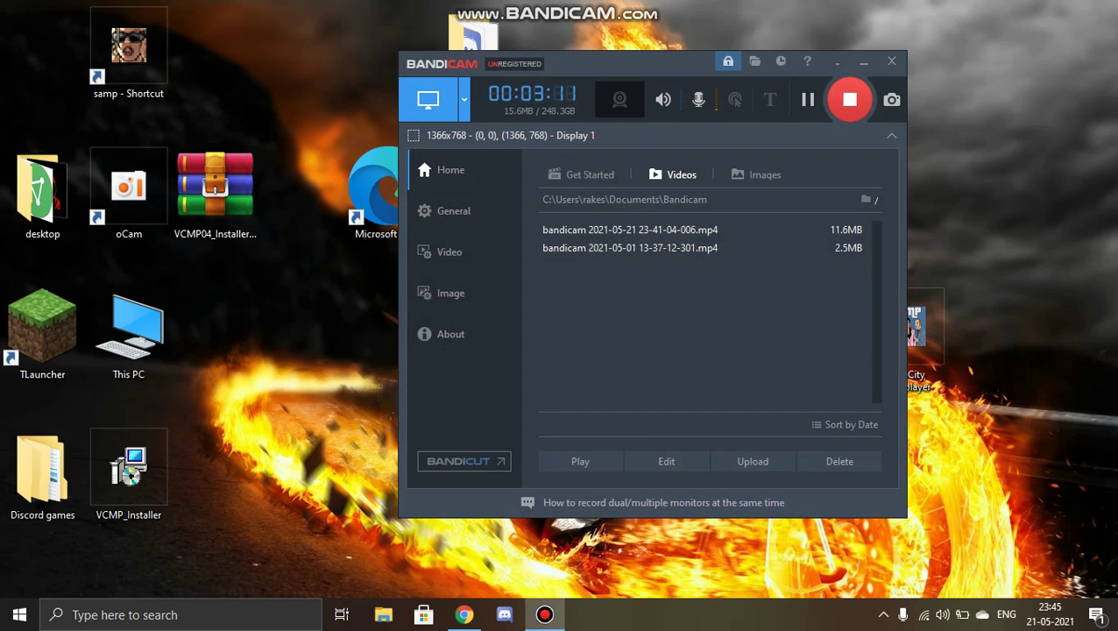